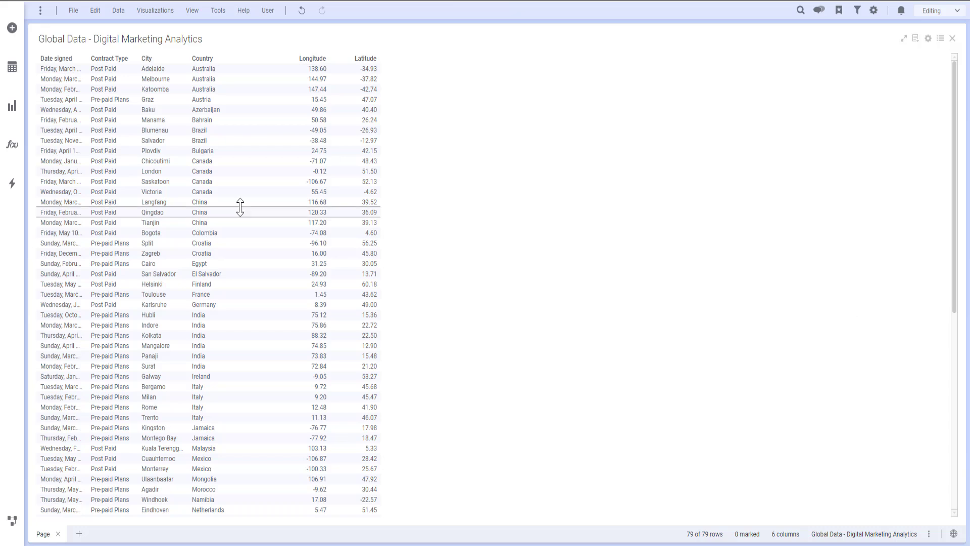
- Add a Map chart from the visualization types, plotting each city as an orange marker
left_click(9, 108)
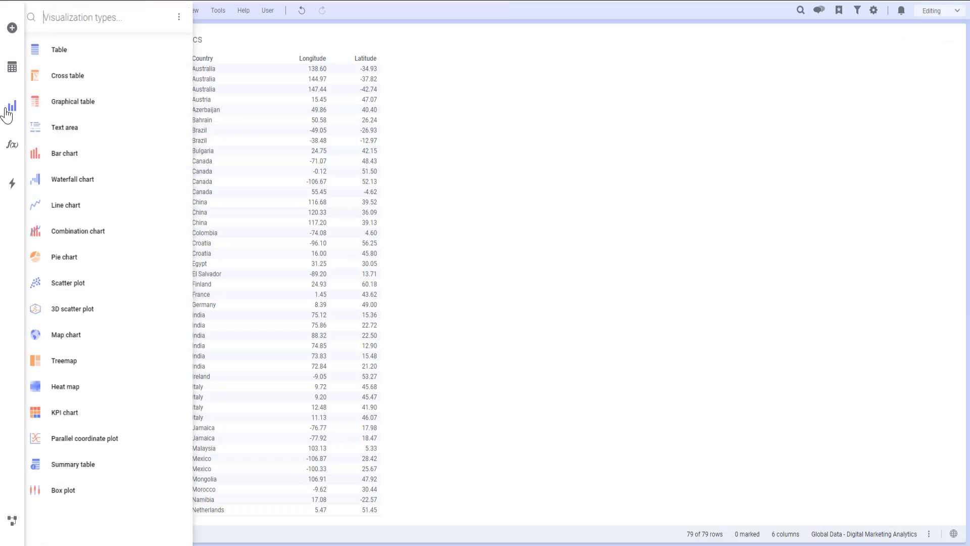
left_click(102, 336)
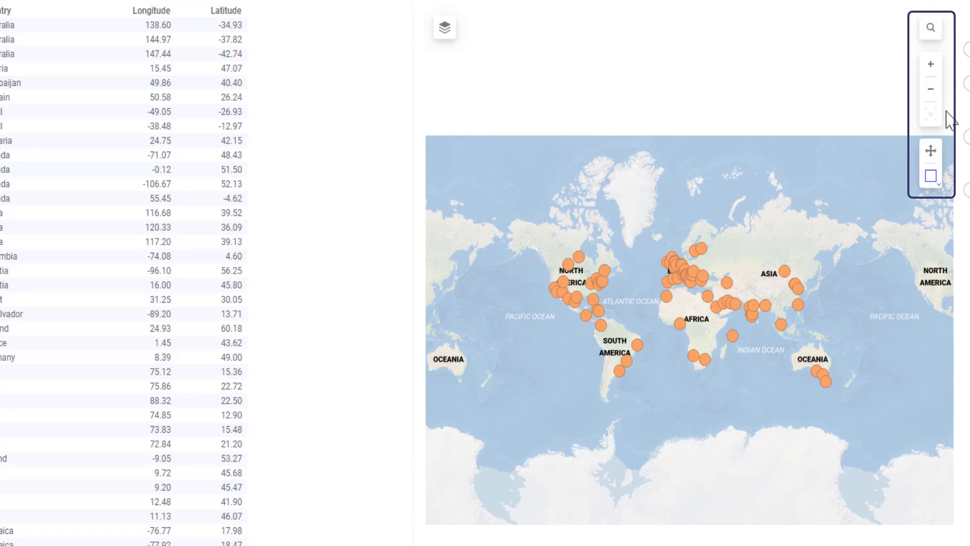
- Rectangle-select the cities in central North America to mark their rows in the table
double_click(934, 64)
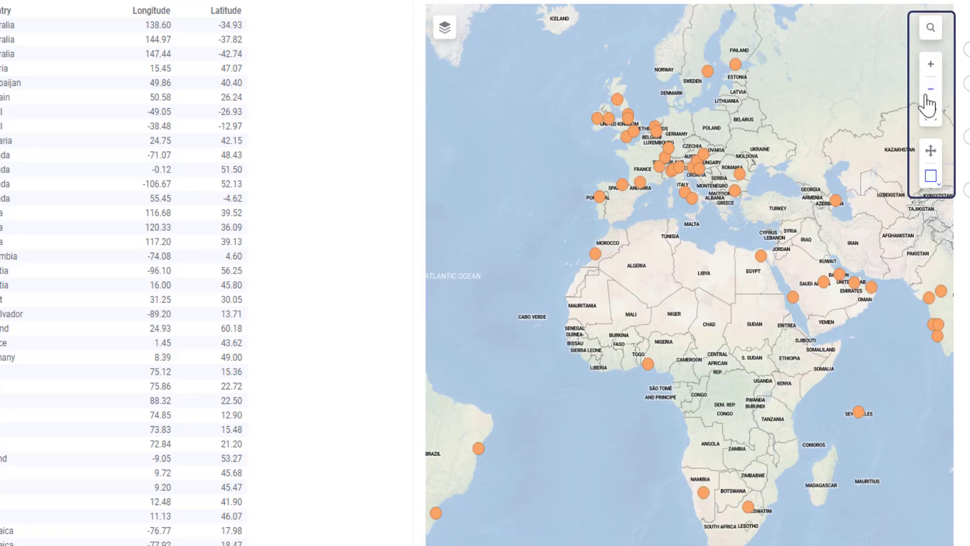
left_click(930, 91)
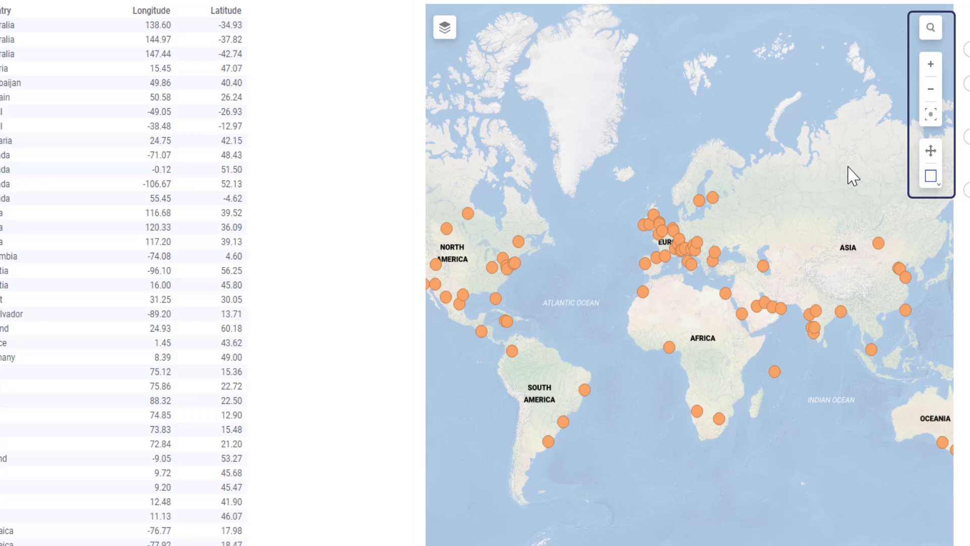
left_click(928, 159)
left_click_drag(587, 267, 702, 275)
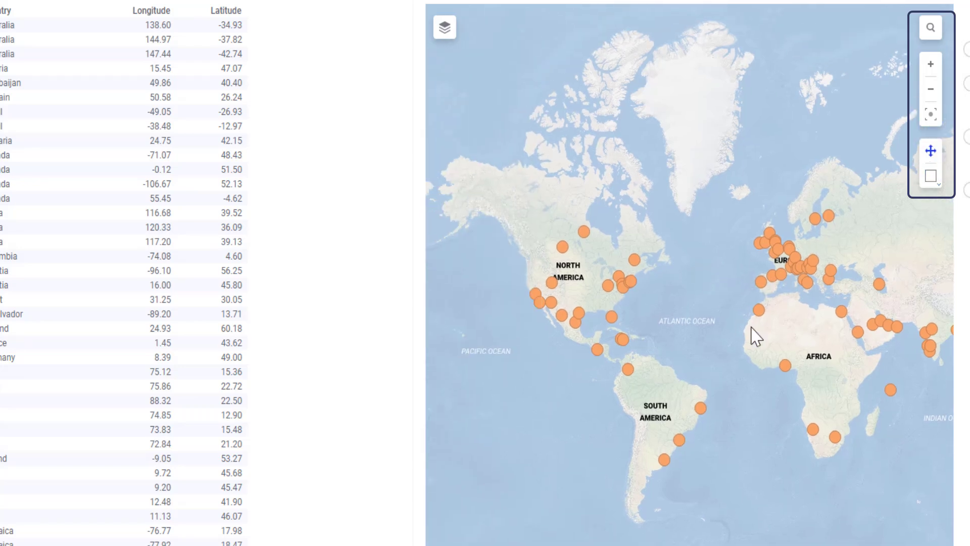
left_click_drag(751, 336, 669, 331)
left_click_drag(711, 411, 763, 314)
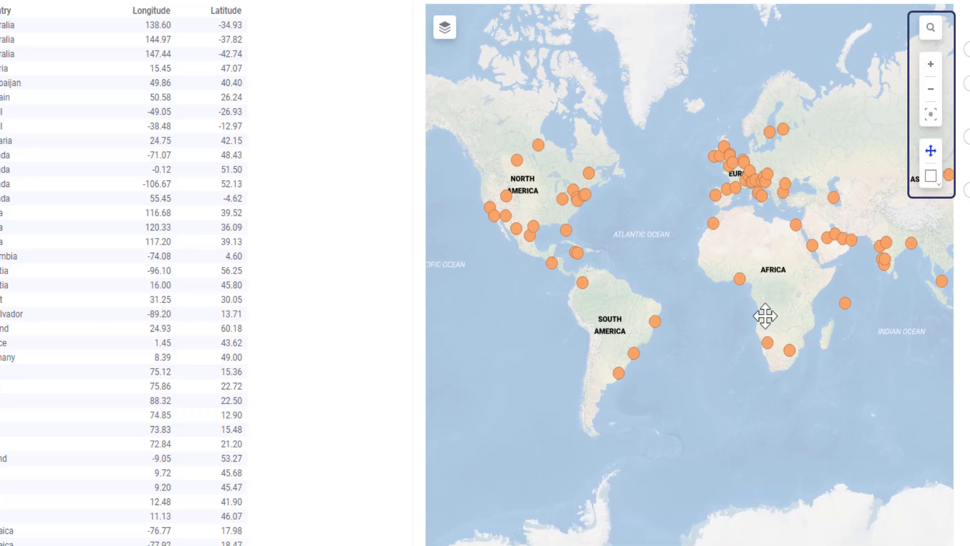
left_click_drag(684, 212, 737, 342)
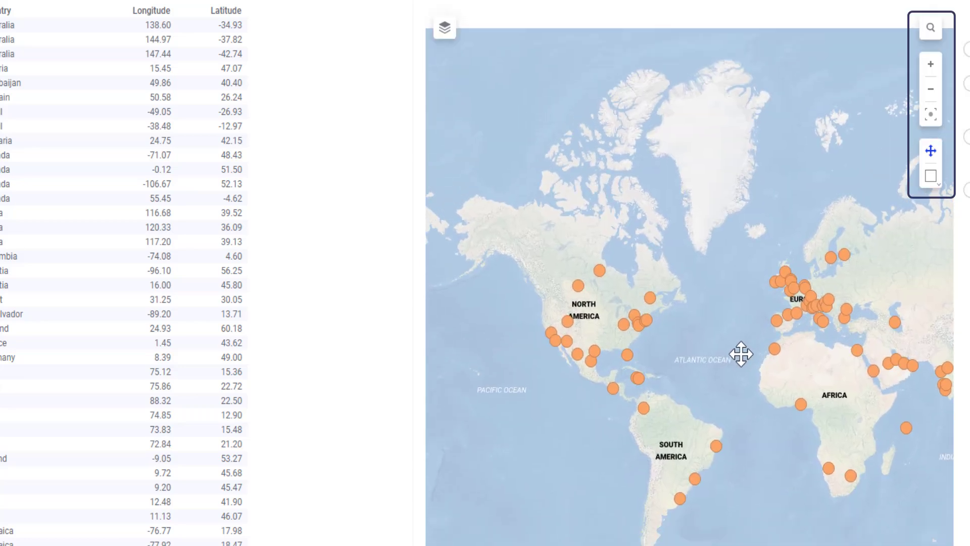
left_click(936, 178)
left_click_drag(562, 261, 687, 334)
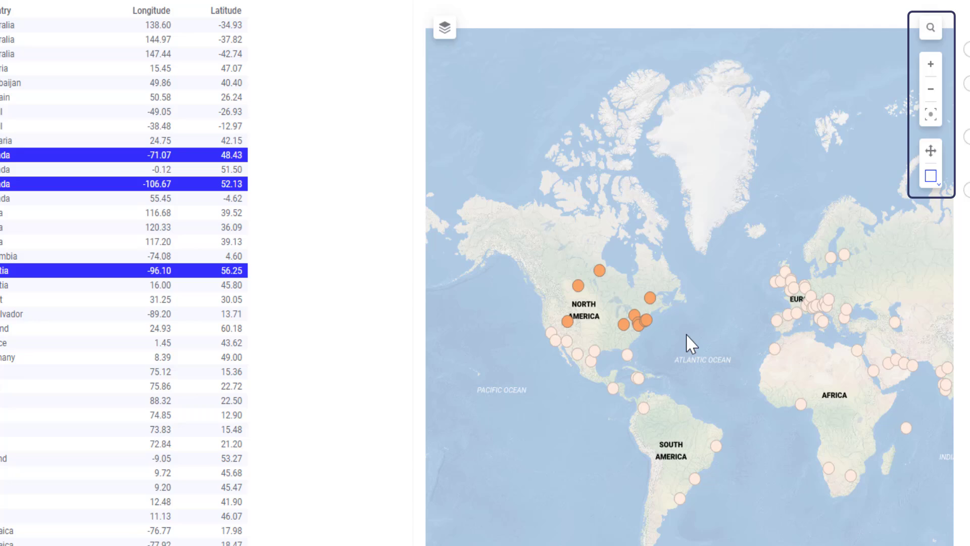
- Clear the city marking and show the map's layer list with its two layers
left_click(691, 344)
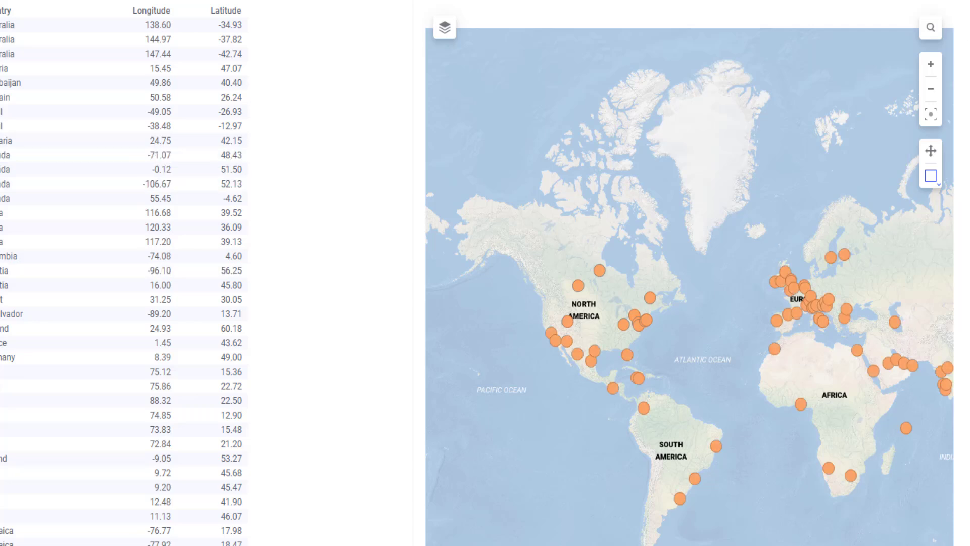
left_click(446, 31)
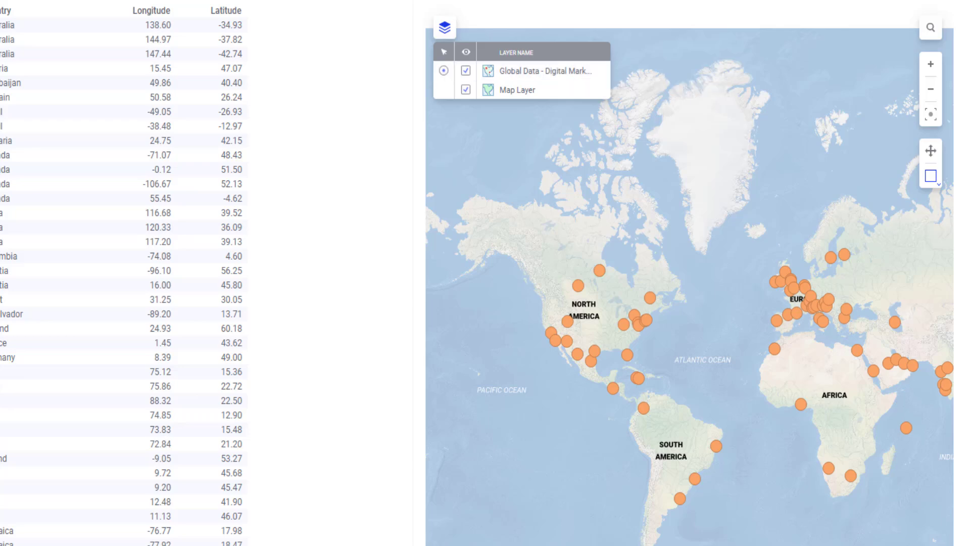
- View the marker layer's Positioning settings, confirming markers use the Longitude and Latitude columns
right_click(741, 169)
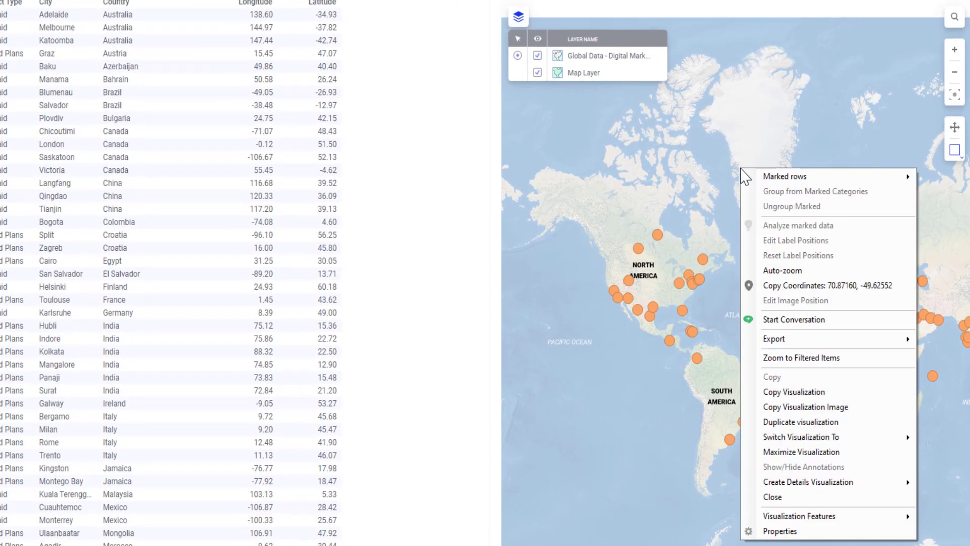
left_click(790, 533)
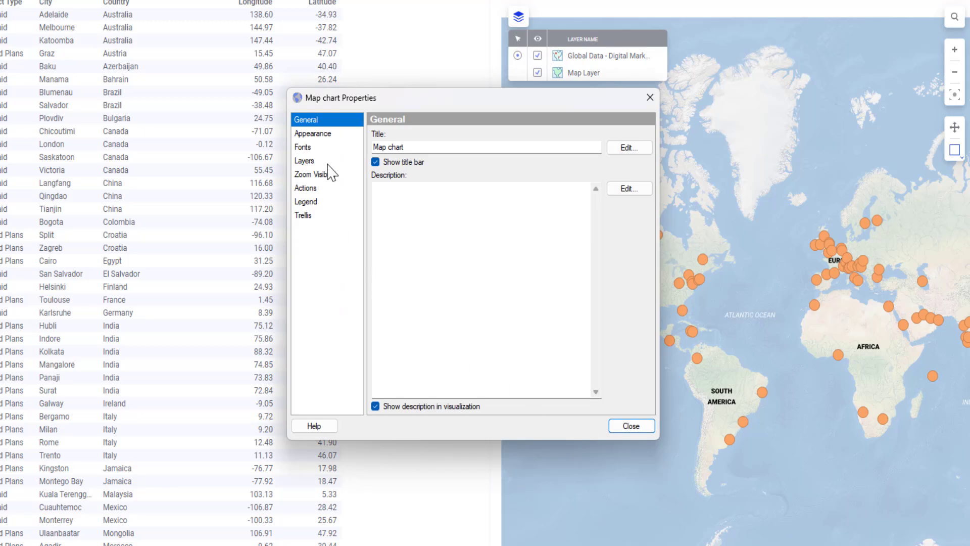
left_click(330, 162)
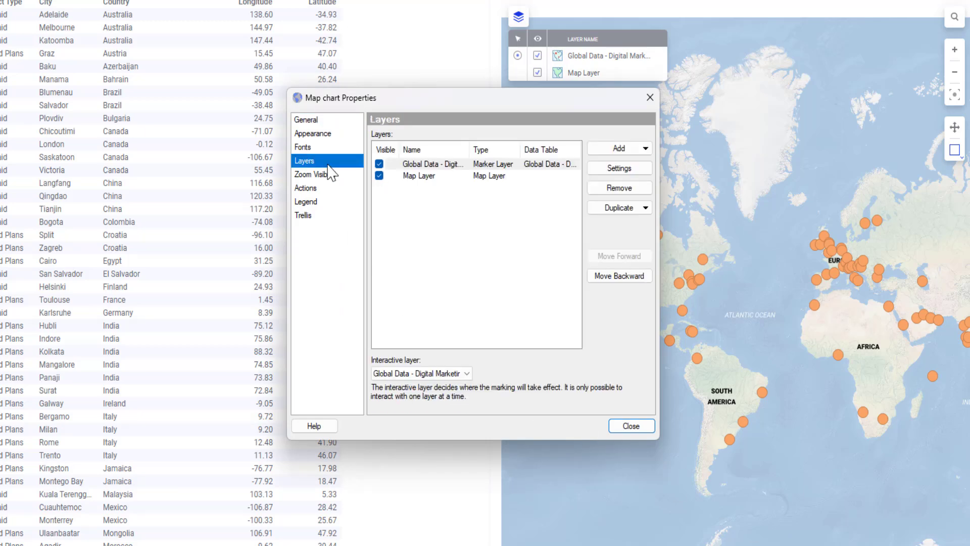
left_click(445, 165)
left_click(612, 170)
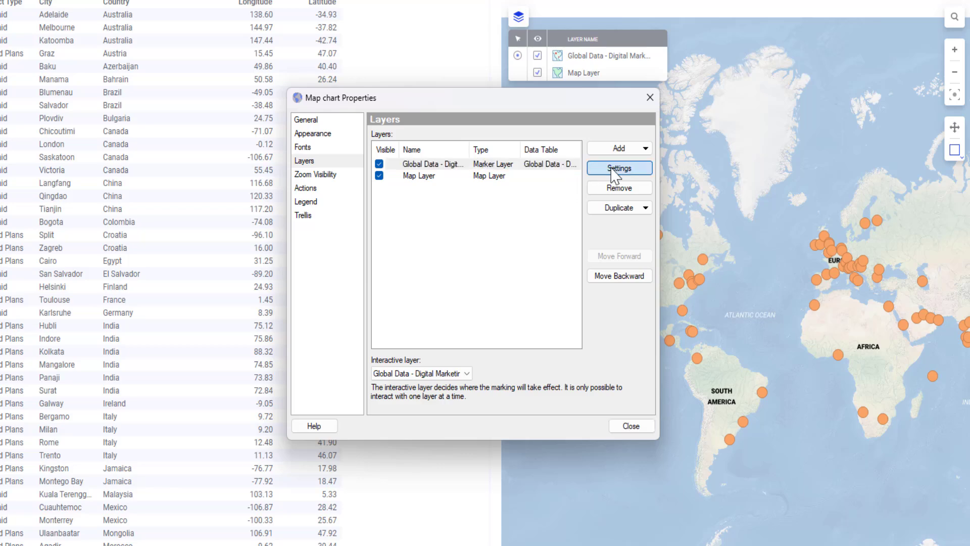
left_click(316, 186)
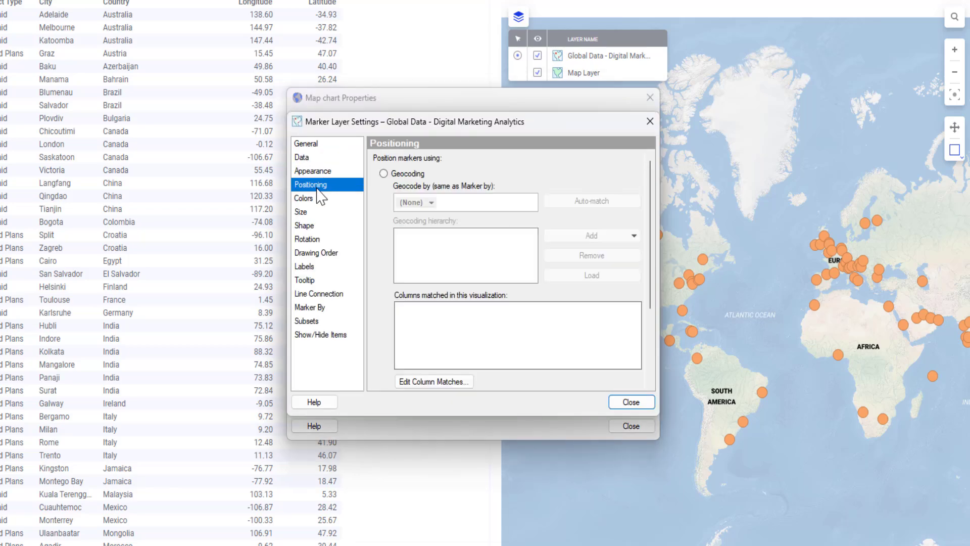
scroll(512, 268, "down", 5)
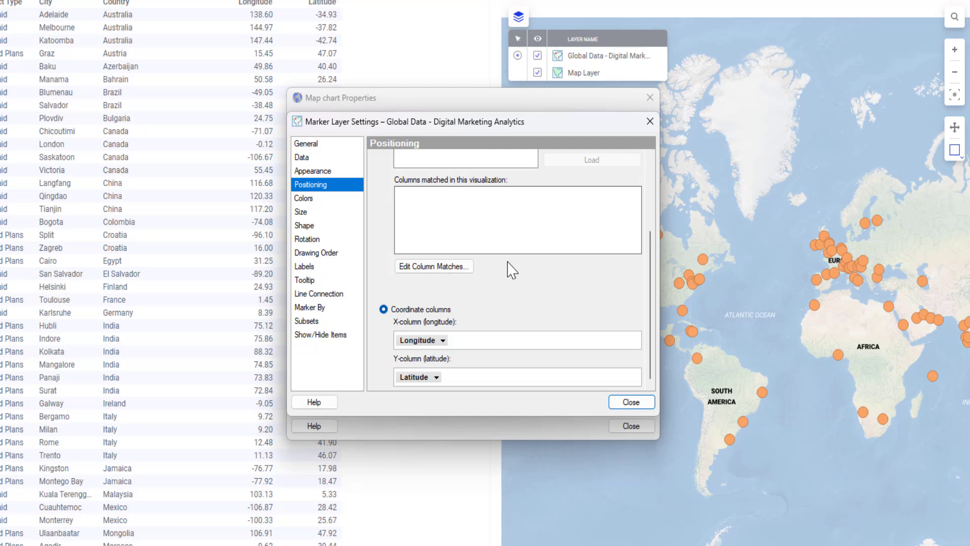
- Set all marker colours to blue and increase the marker size, then close Marker Layer Settings
left_click(323, 199)
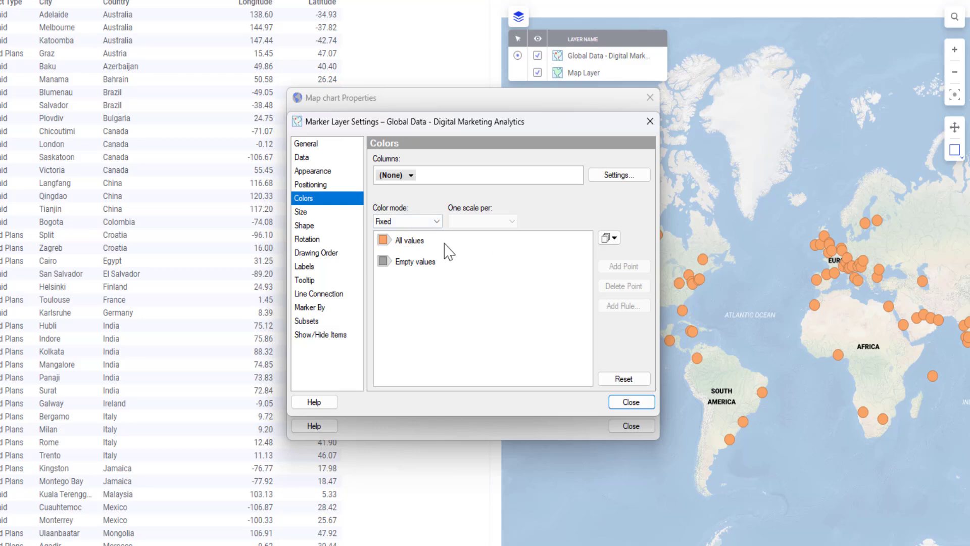
left_click(383, 241)
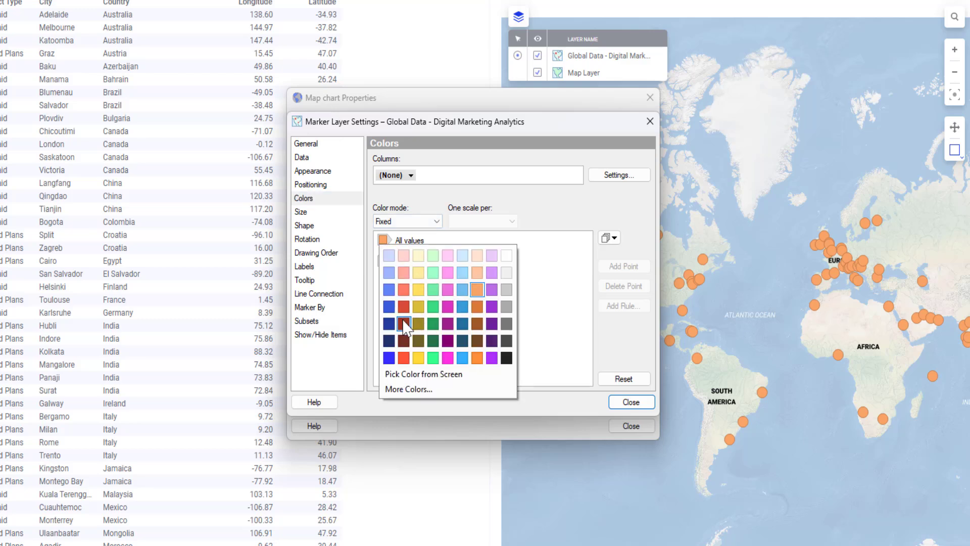
left_click(388, 307)
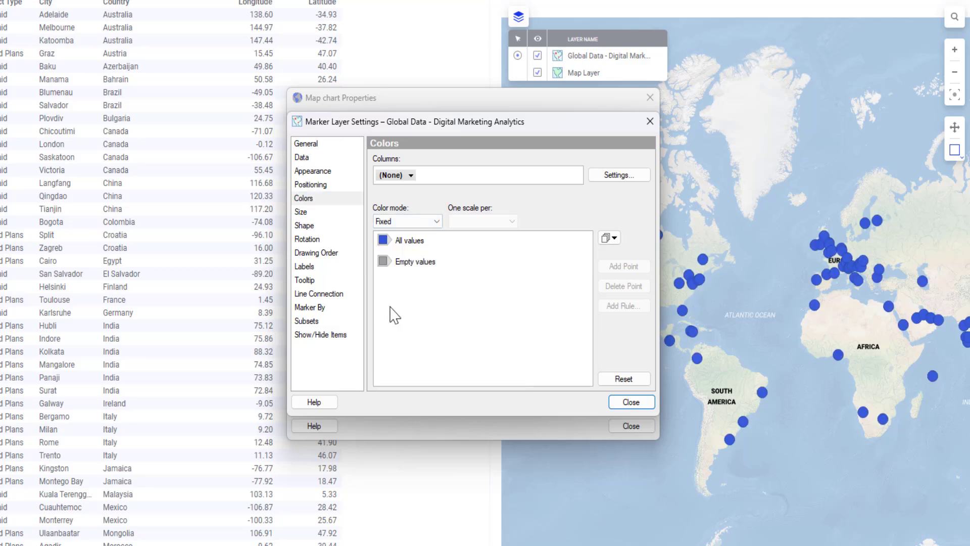
left_click(320, 213)
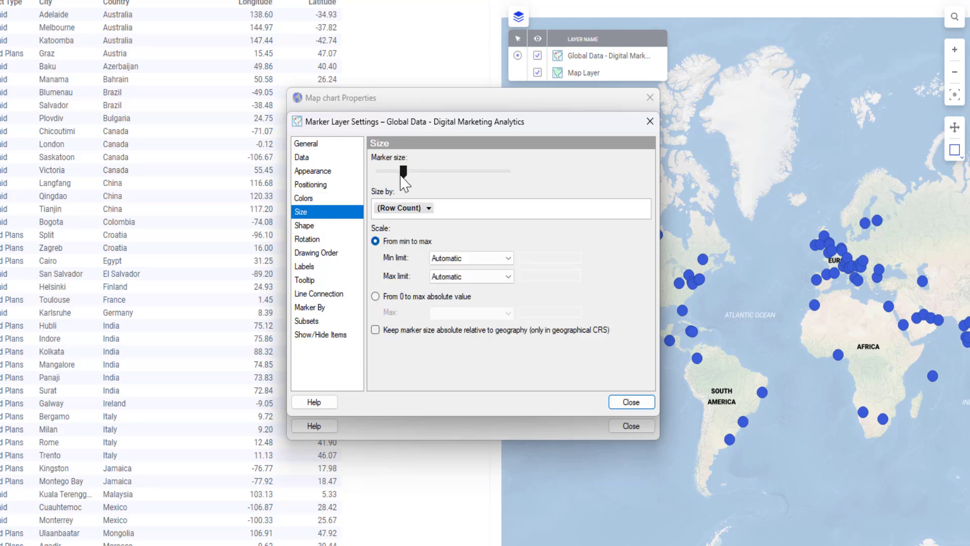
left_click_drag(403, 172, 410, 172)
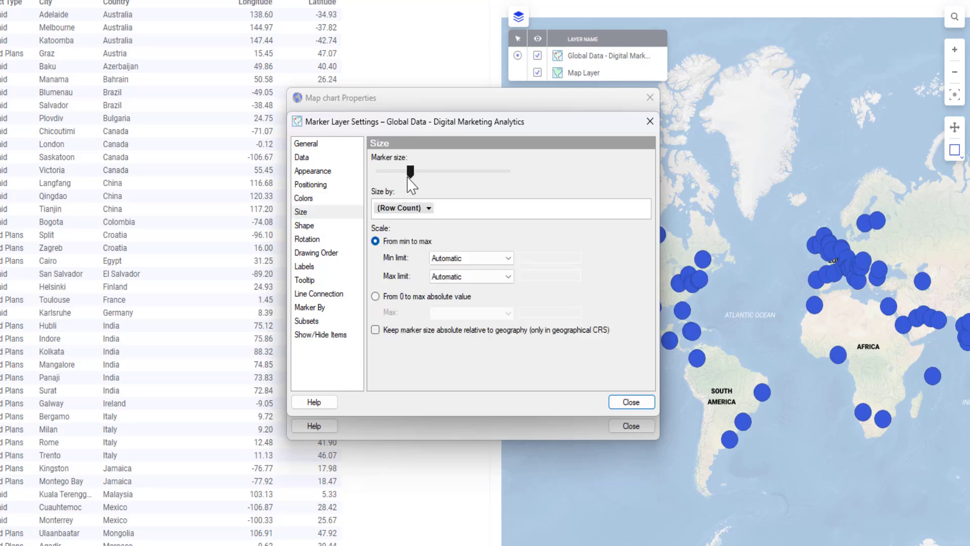
left_click(317, 225)
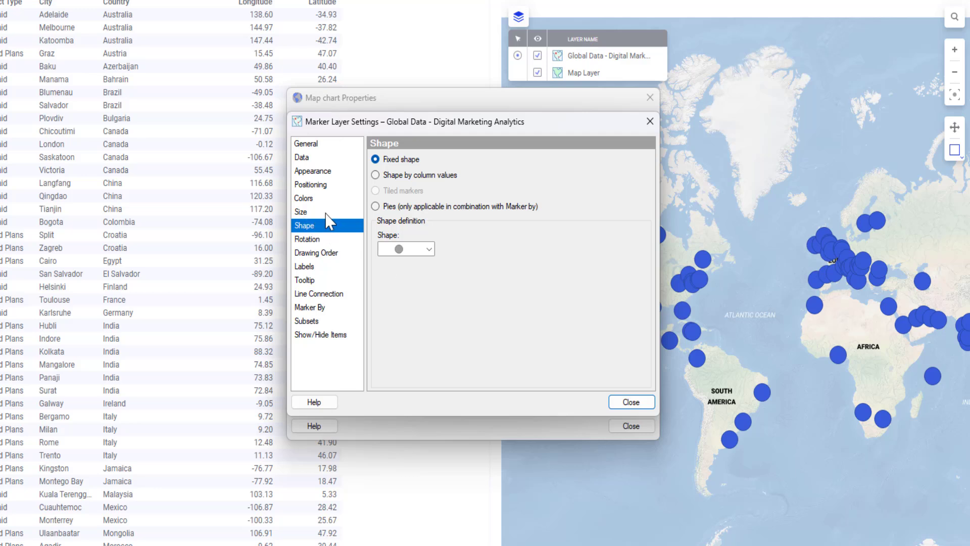
key("Escape")
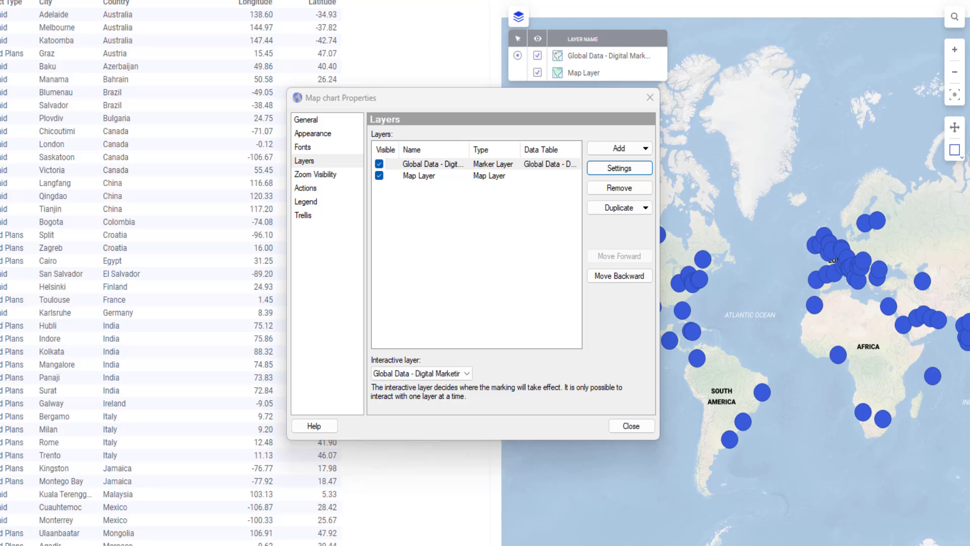
- Add a Feature Layer based on the Global Data - Digital Marketing Analytics table
left_click(623, 147)
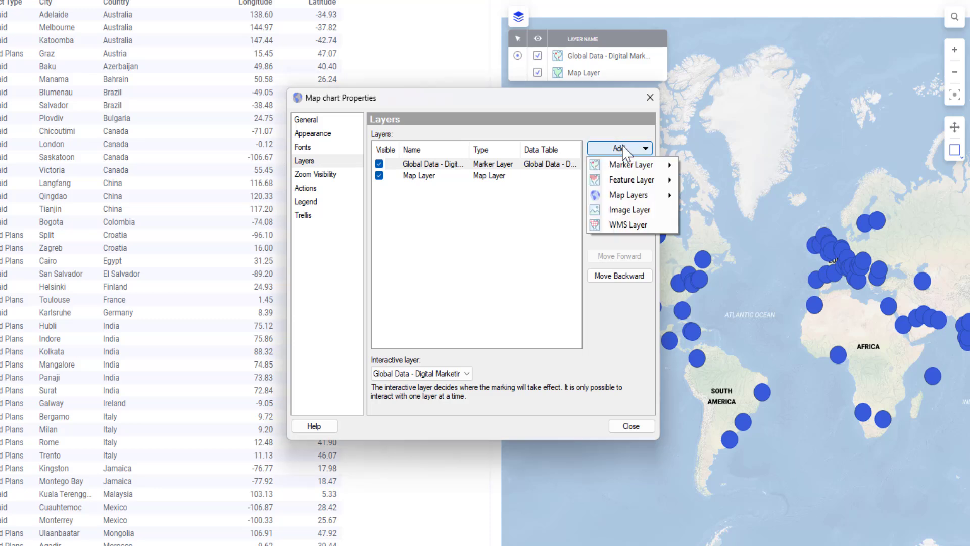
mouse_move(625, 183)
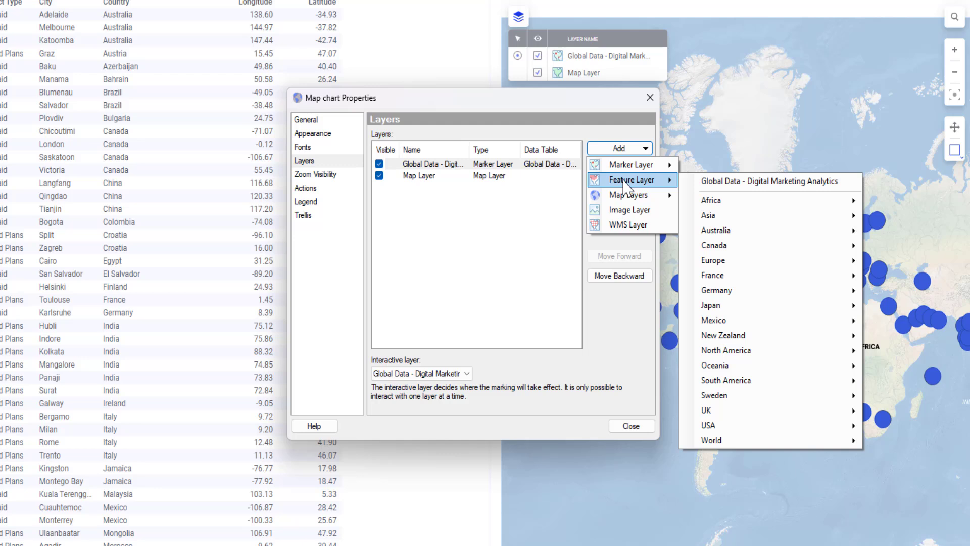
left_click(777, 183)
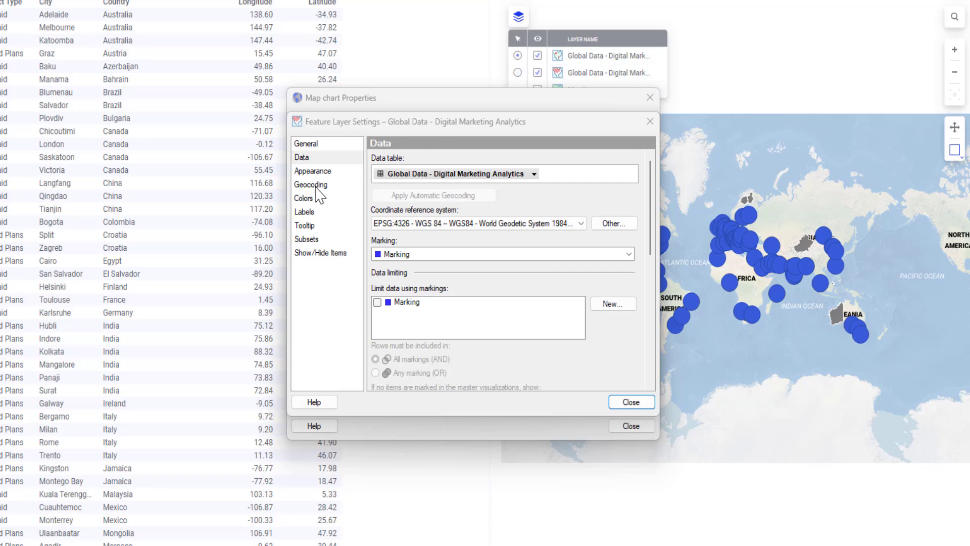
- Geocode the feature layer to World Countries, auto-matching by the Country column
left_click(316, 186)
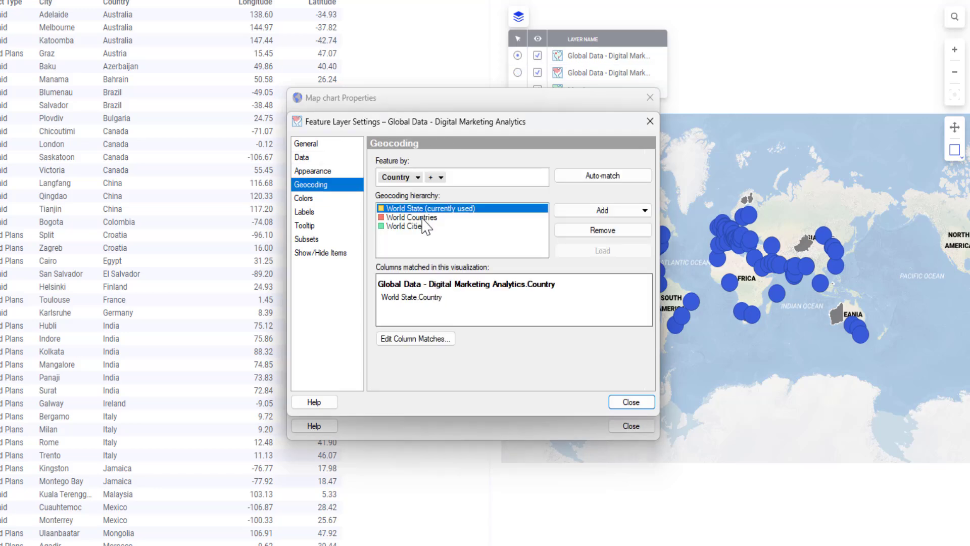
left_click(422, 219)
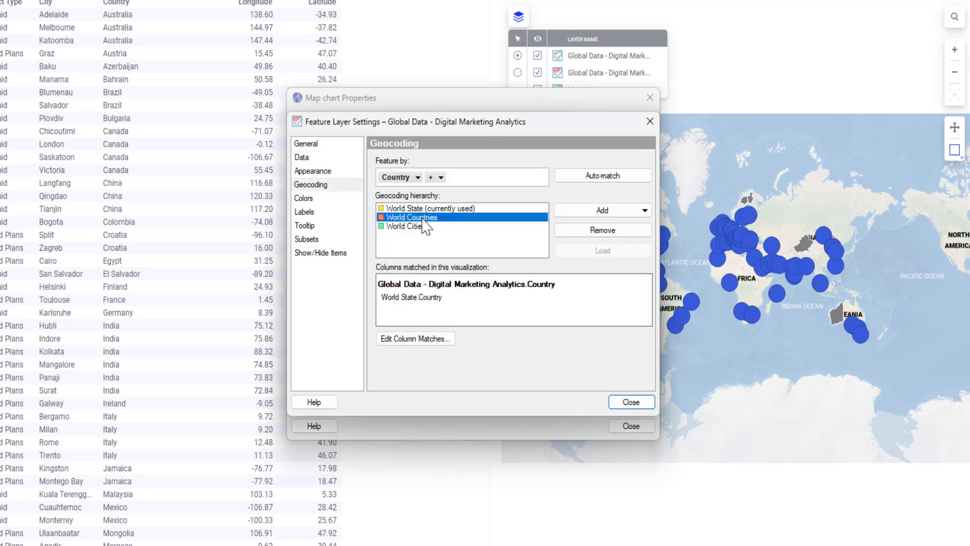
left_click(610, 177)
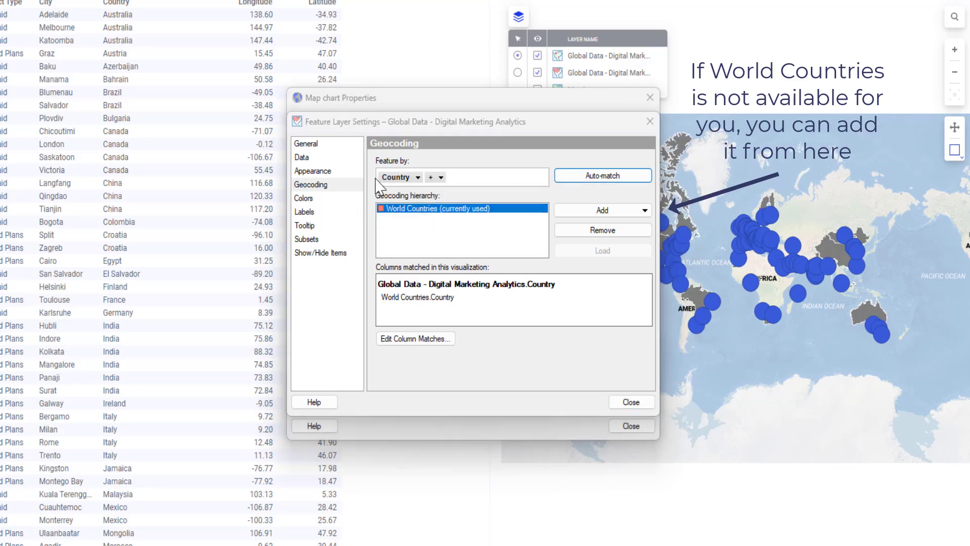
left_click(417, 177)
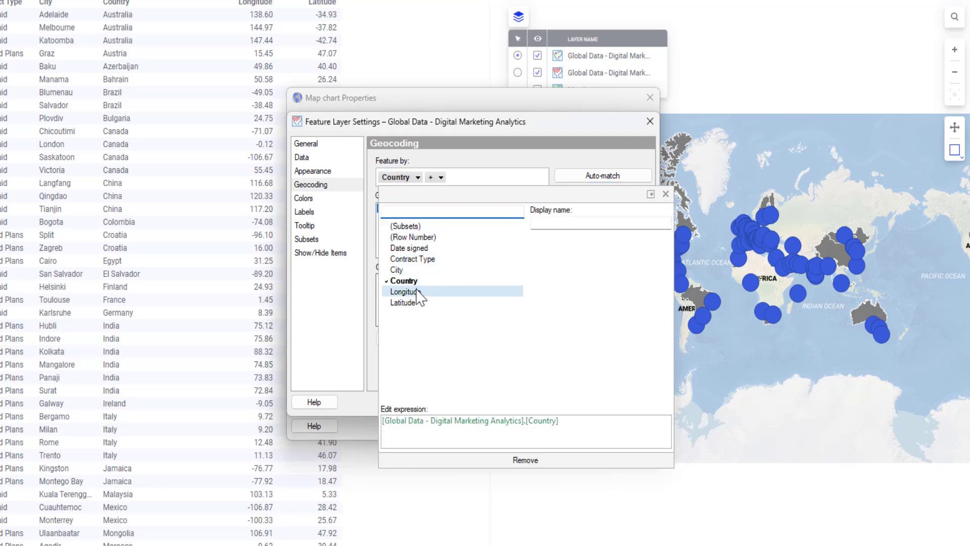
left_click(577, 156)
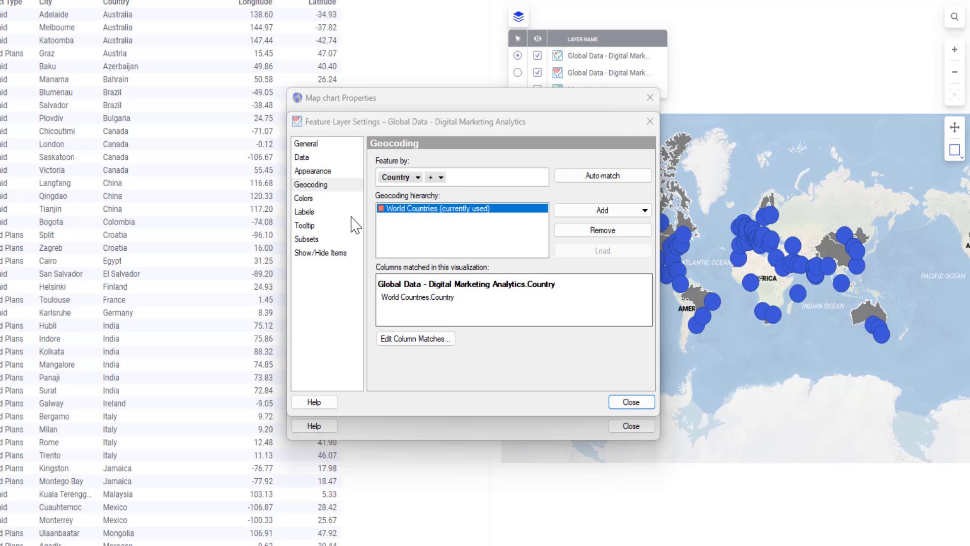
- Colour countries by Count(Country) on a 1–14 gradient and close the feature layer settings
left_click(312, 200)
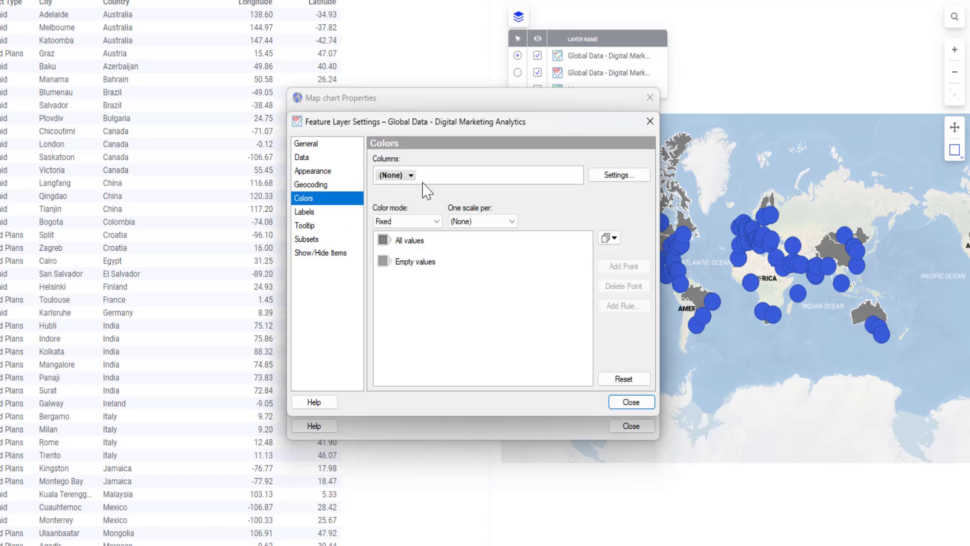
left_click(404, 176)
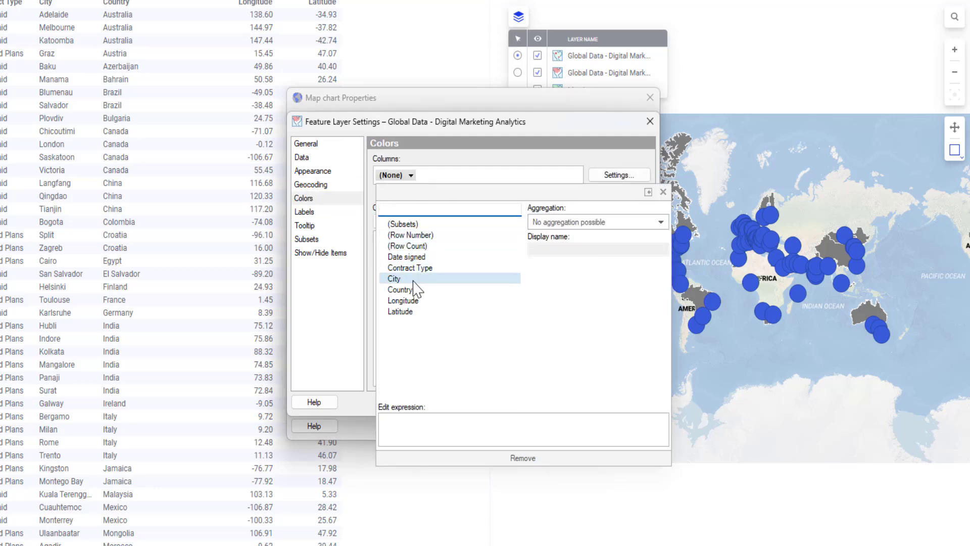
left_click(417, 289)
left_click(554, 224)
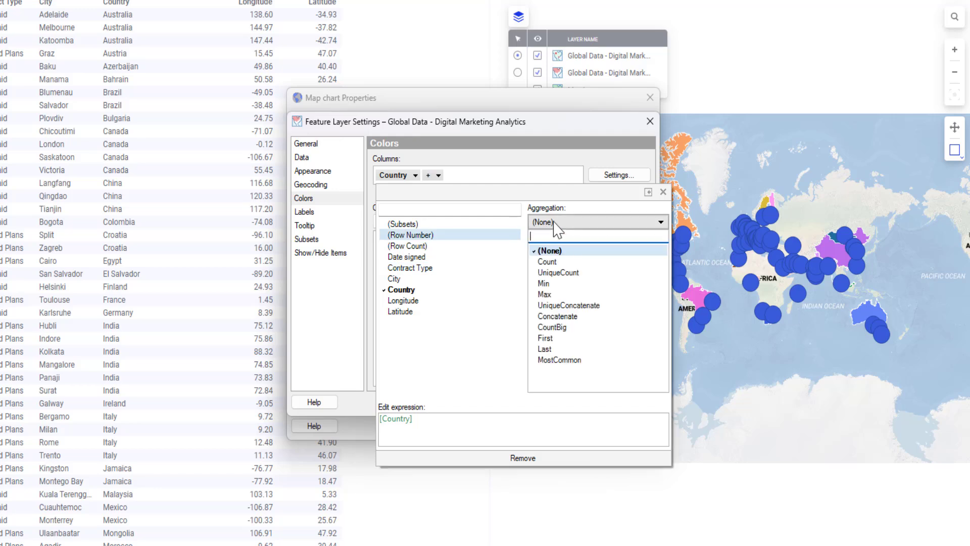
left_click(553, 264)
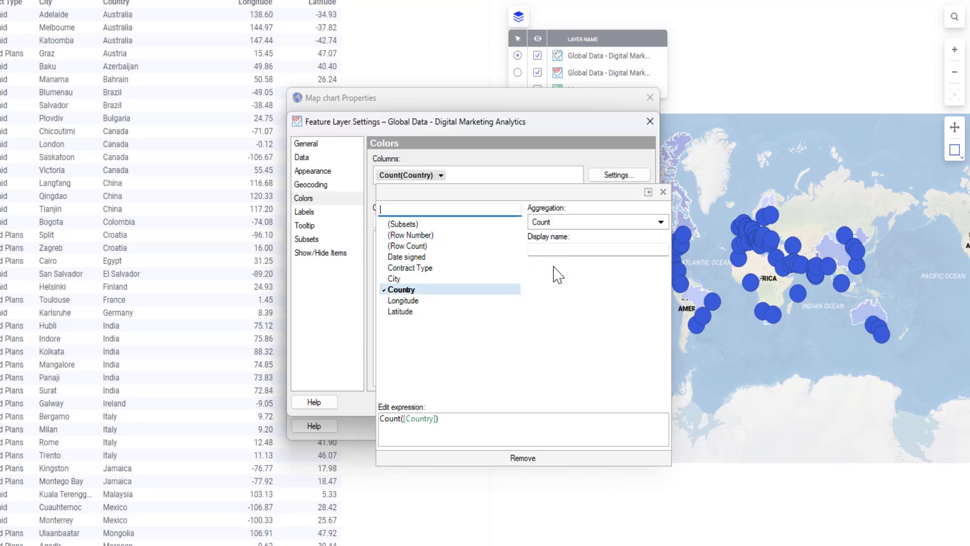
left_click(587, 162)
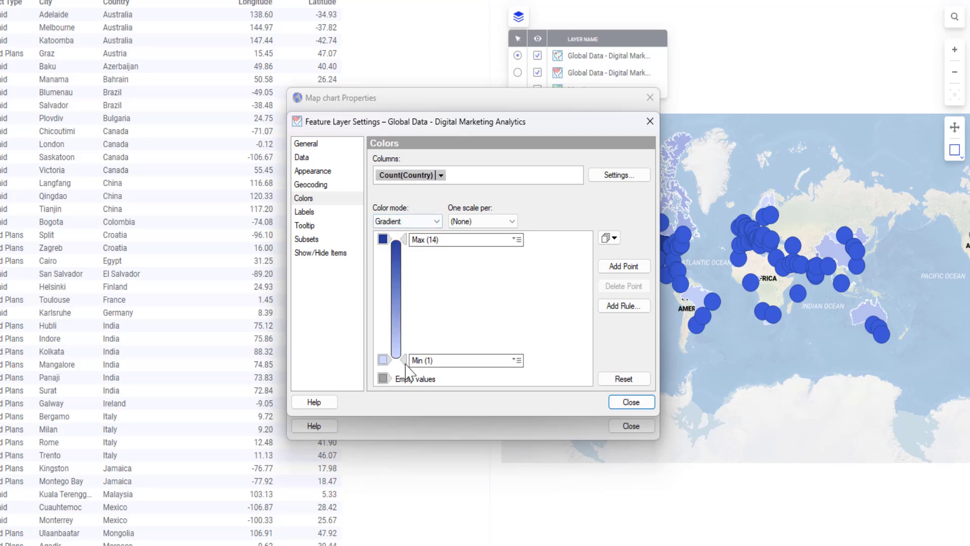
left_click(630, 402)
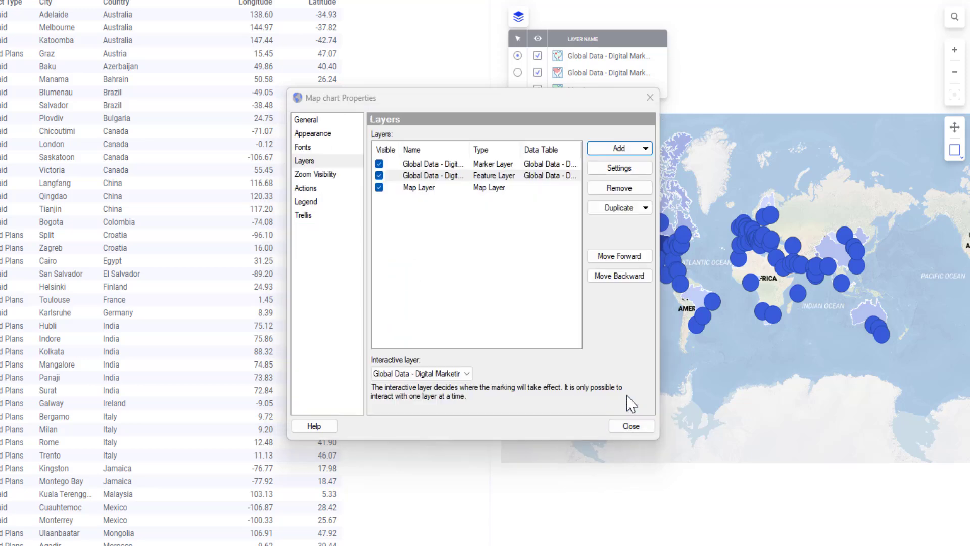
- Close Map chart Properties, then zoom in and pan to centre the map on the United States
left_click(634, 426)
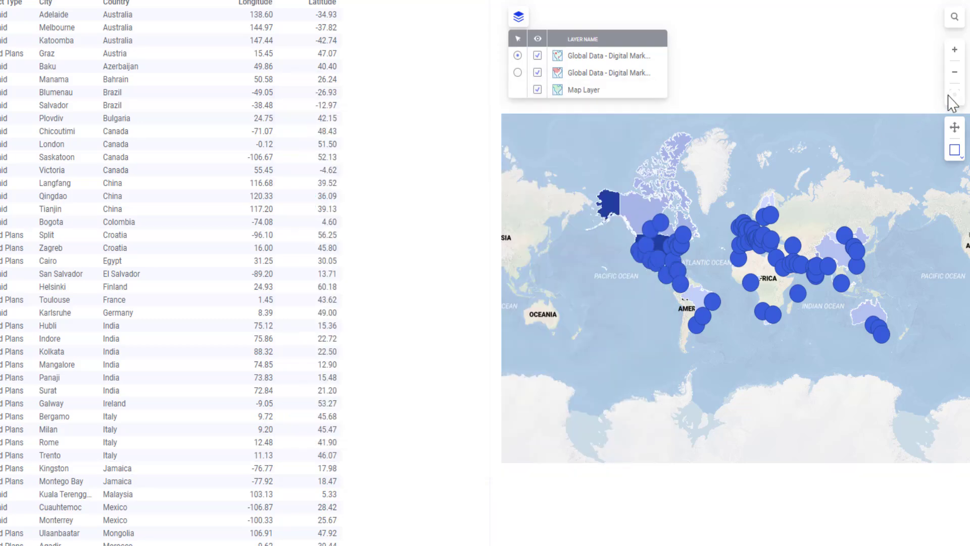
left_click(955, 49)
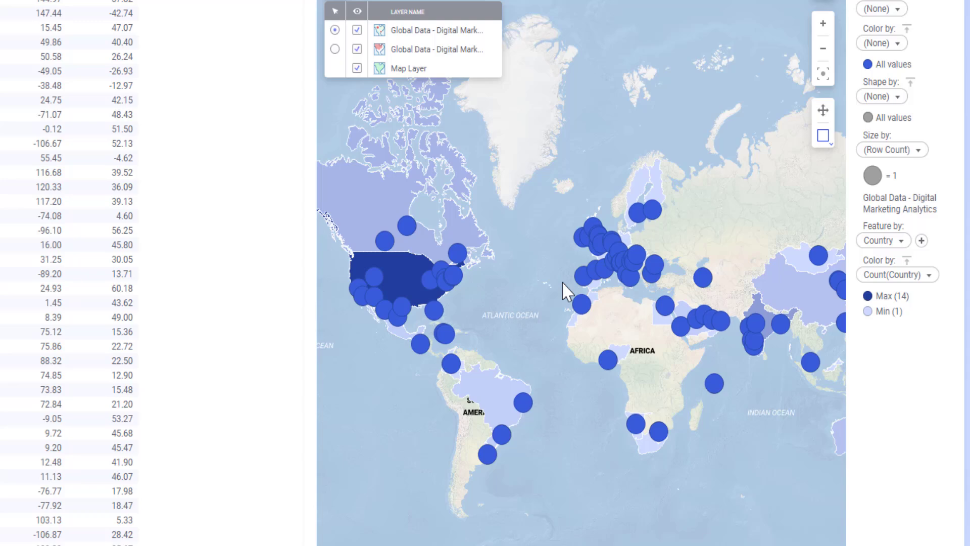
left_click(824, 23)
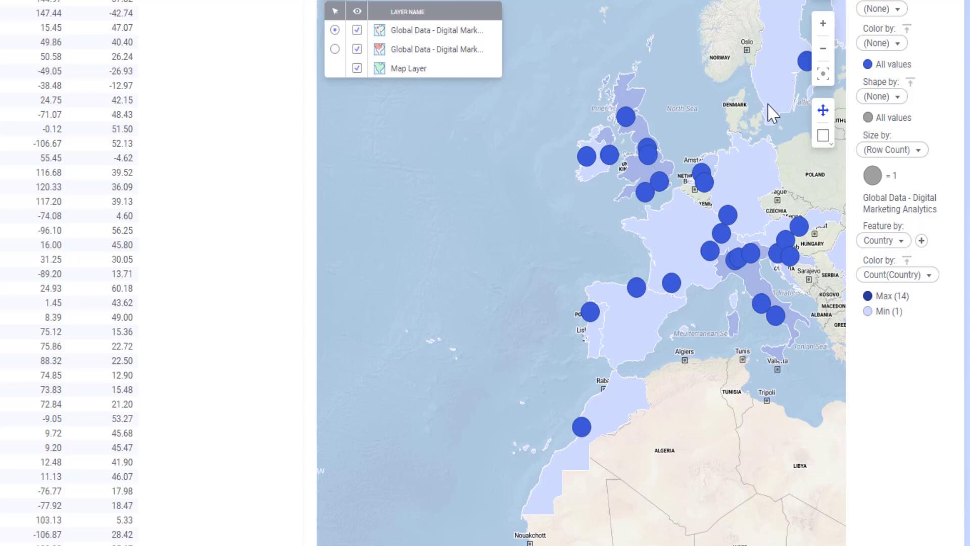
left_click_drag(451, 229, 875, 238)
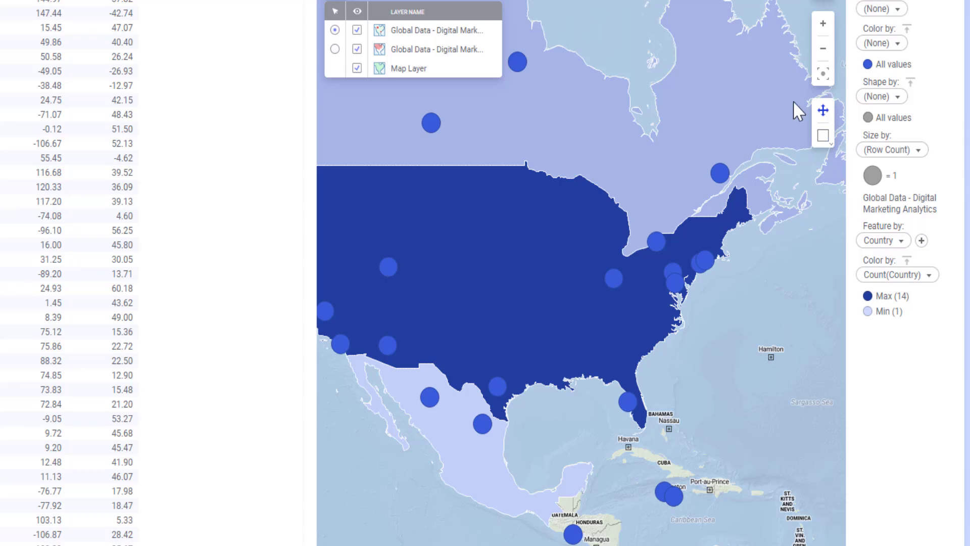
left_click(823, 136)
left_click_drag(596, 216, 640, 201)
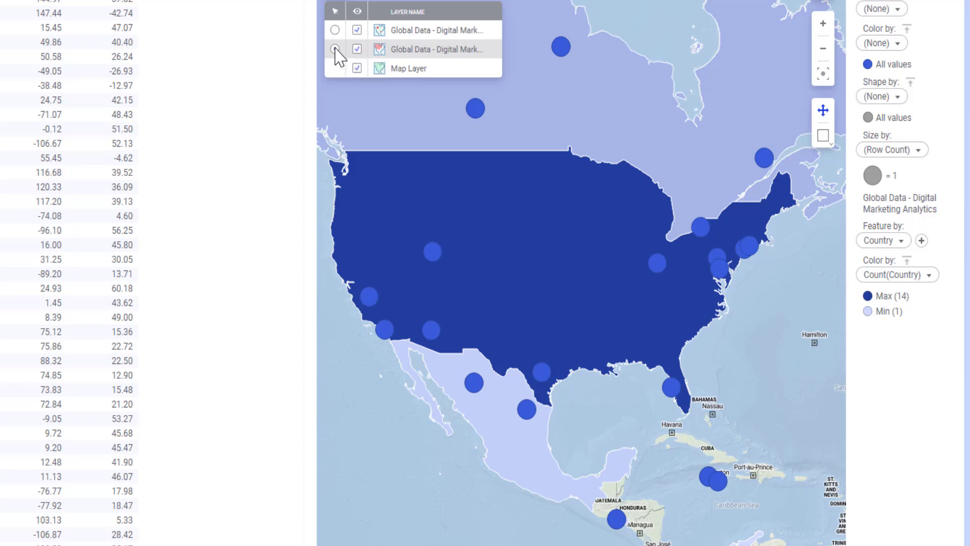
- Make the feature layer interactive and set all city markers to dark red
left_click(335, 49)
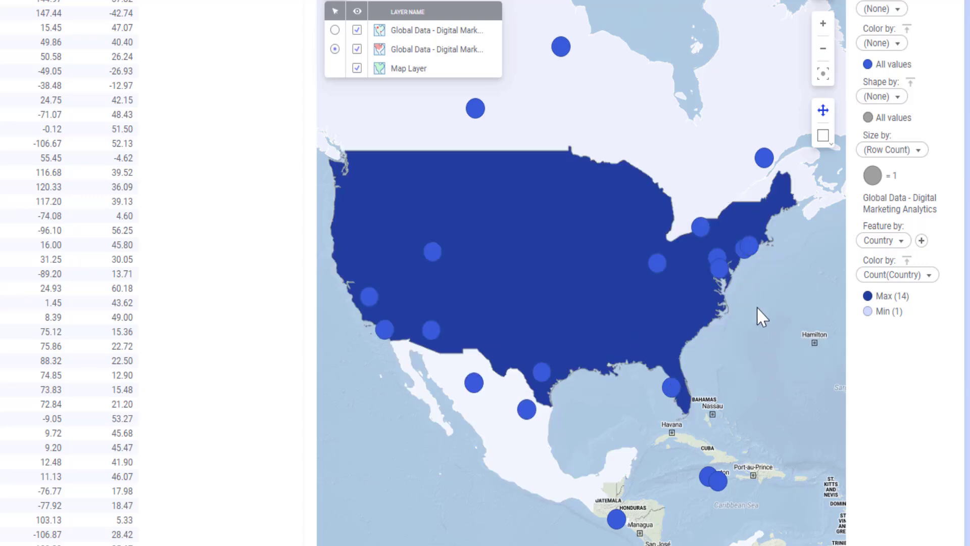
left_click(868, 65)
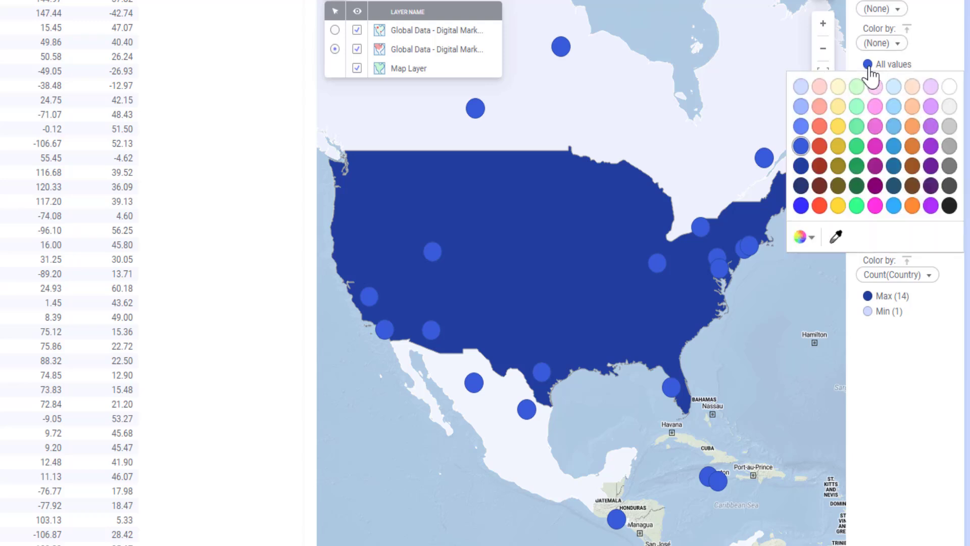
left_click(821, 170)
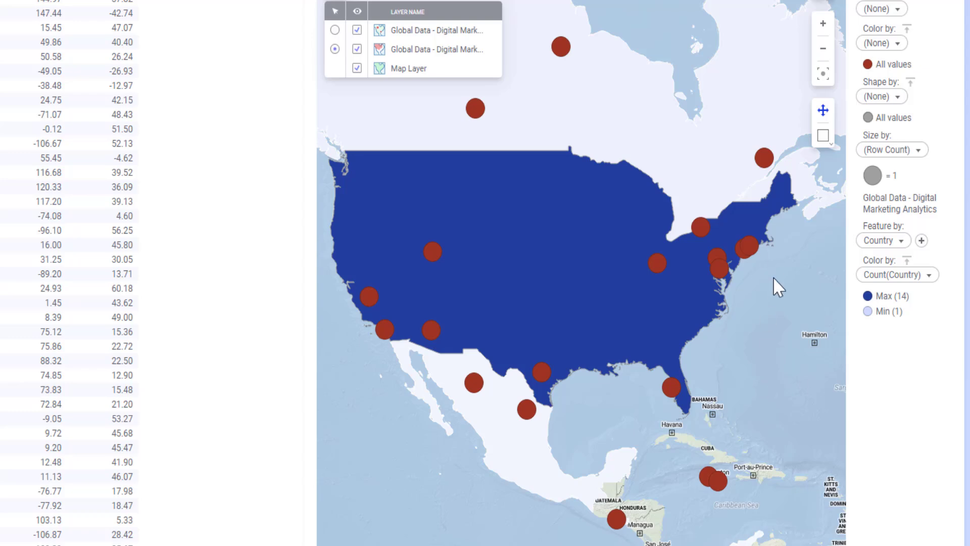
- Pan the map across the Atlantic to centre it on Europe
left_click_drag(773, 283, 494, 220)
left_click_drag(736, 251, 413, 224)
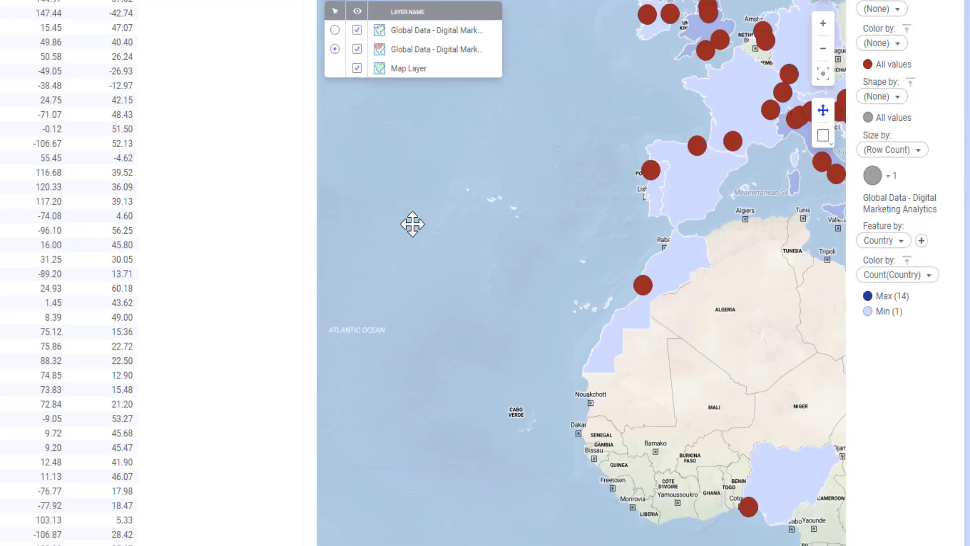
left_click_drag(483, 226, 267, 462)
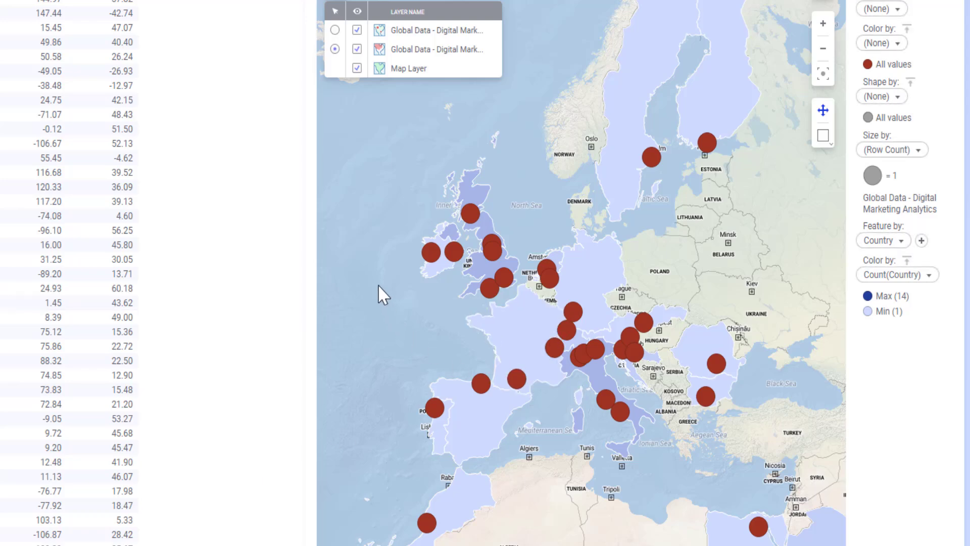